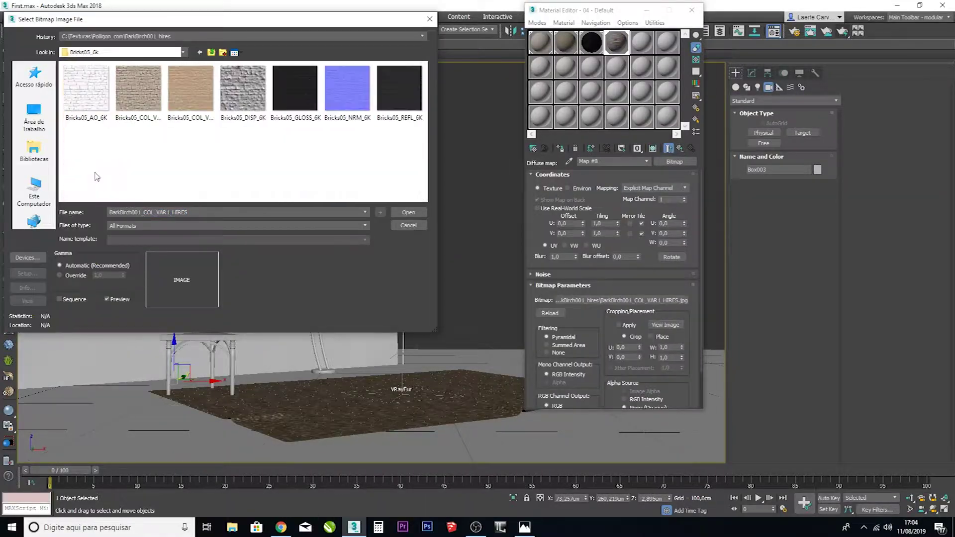
Go up one level to the Poligon_com texture folder in the bitmap file browser
key("BackSpace")
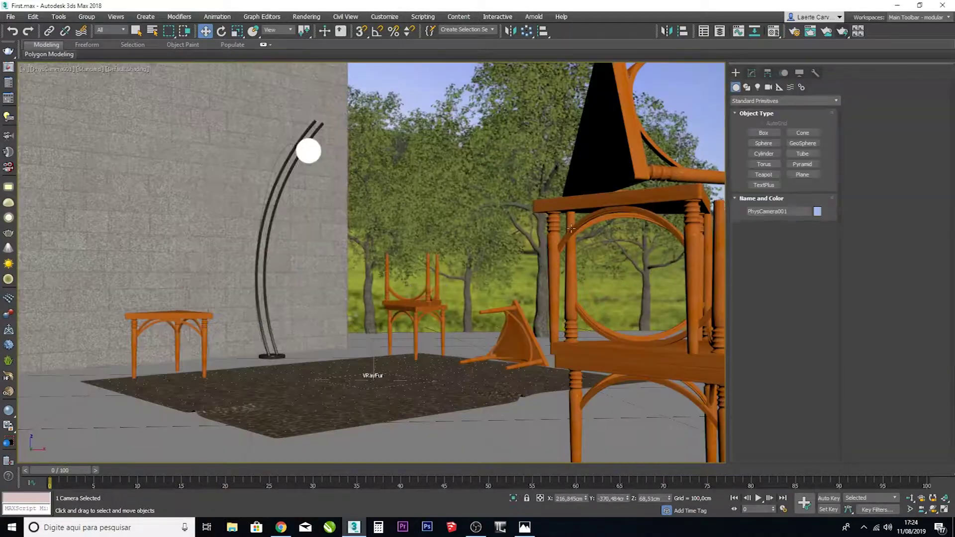
Bring up the Render Setup window with F10
key("F10")
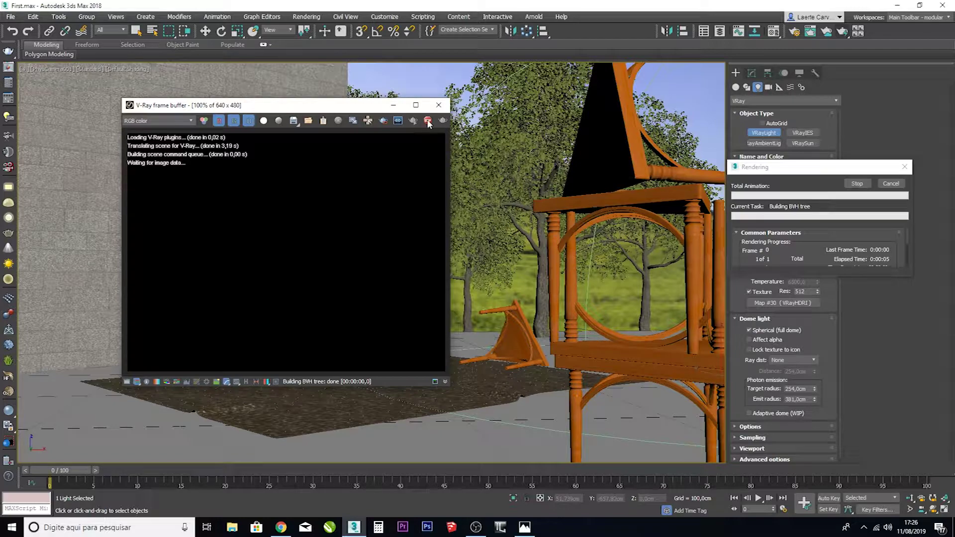
Close the test render and re-render the camera view from Render Setup
left_click(439, 105)
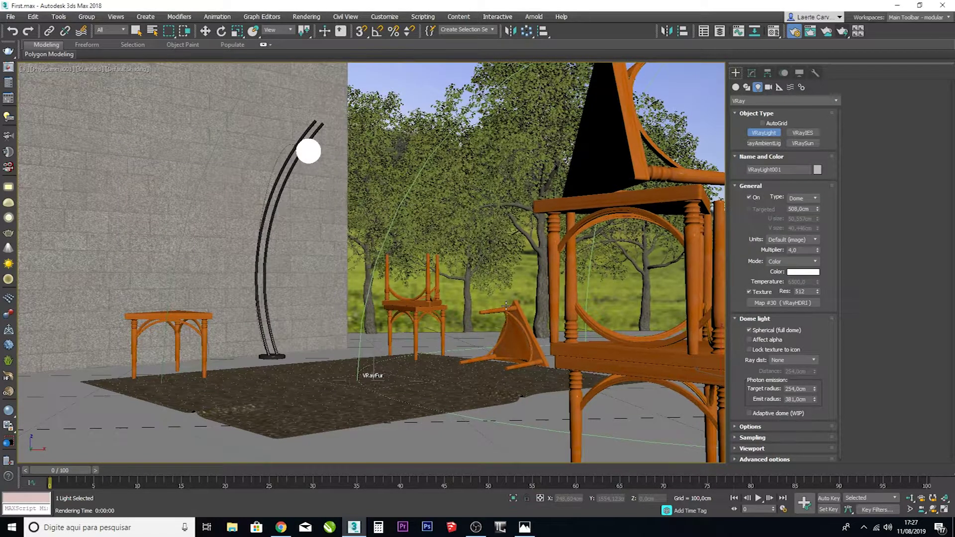
key("F10")
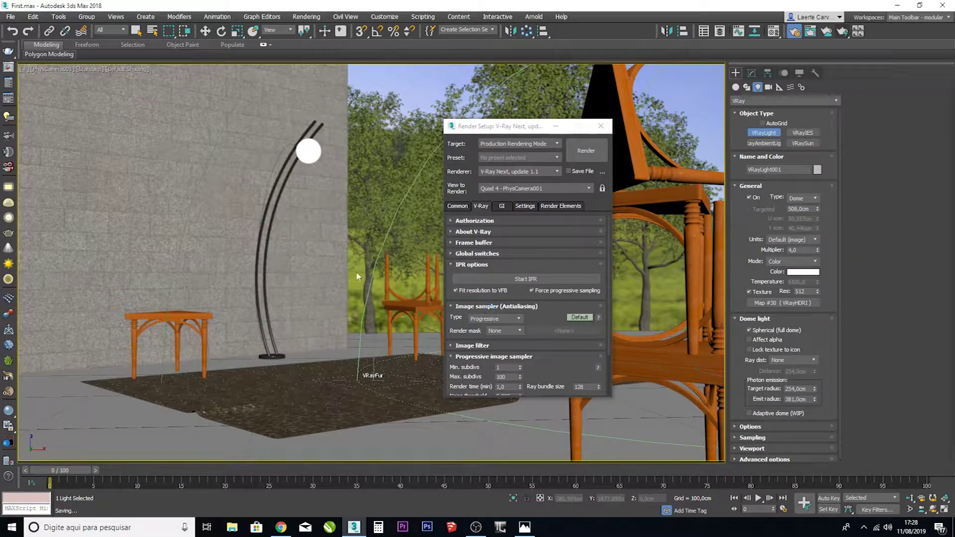
key("shift+q")
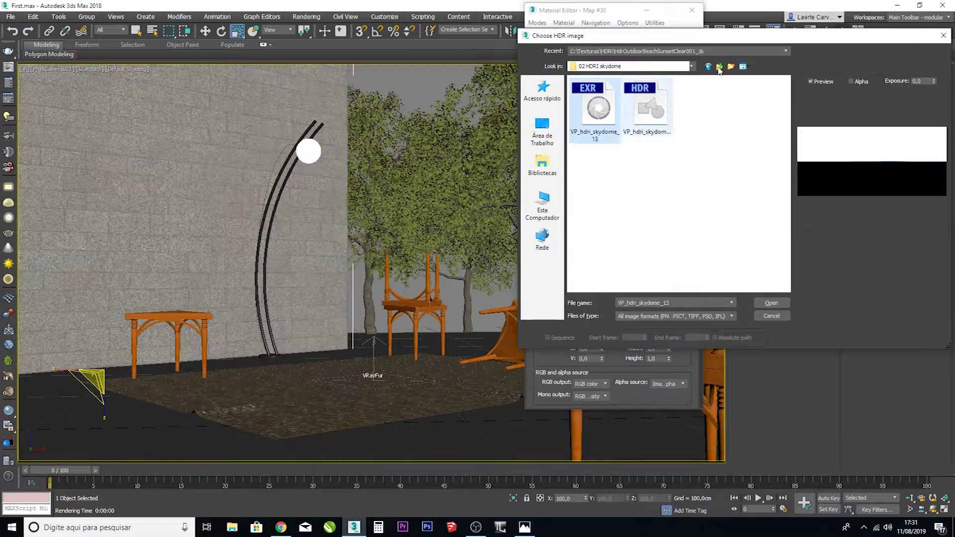
Load VP_hdri_skydome_13 as the dome light's HDRI, then close the render window
double_click(666, 88)
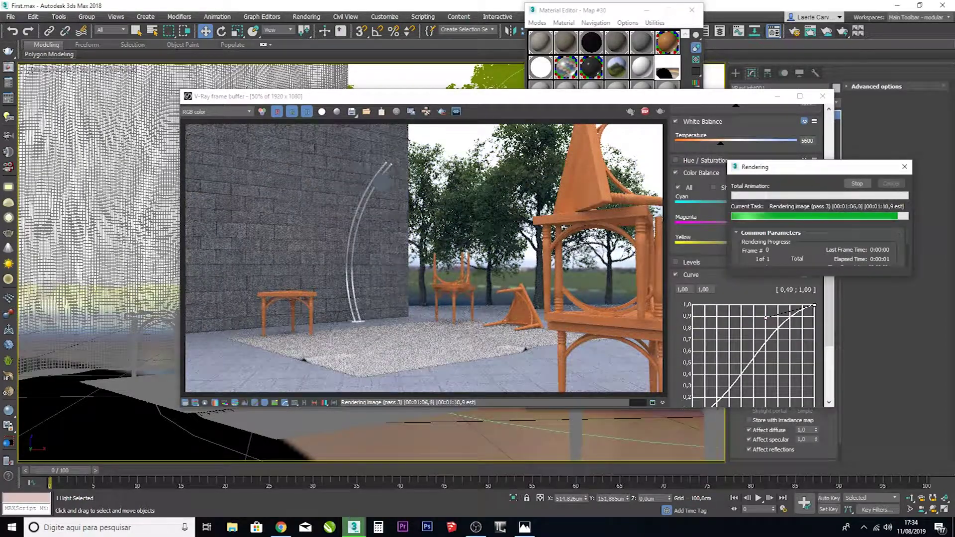
left_click(824, 97)
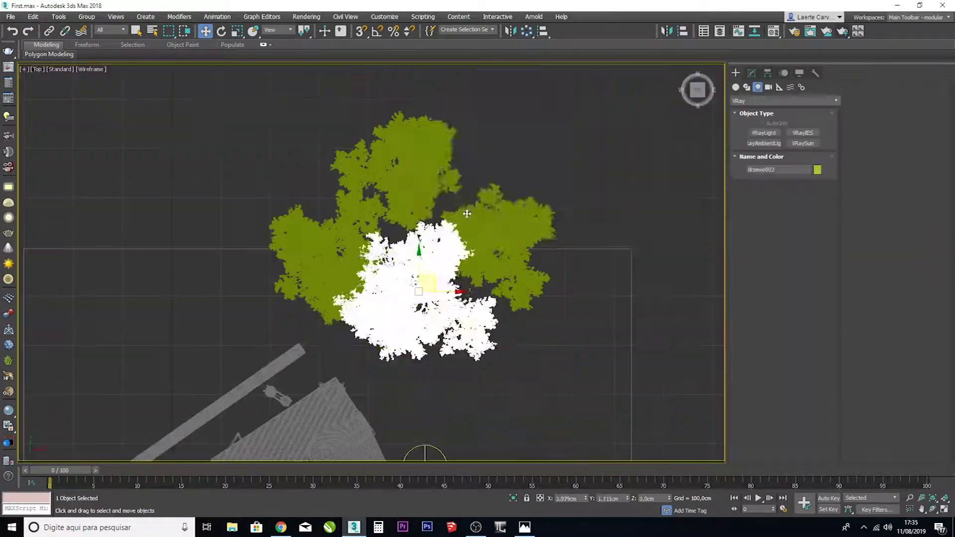